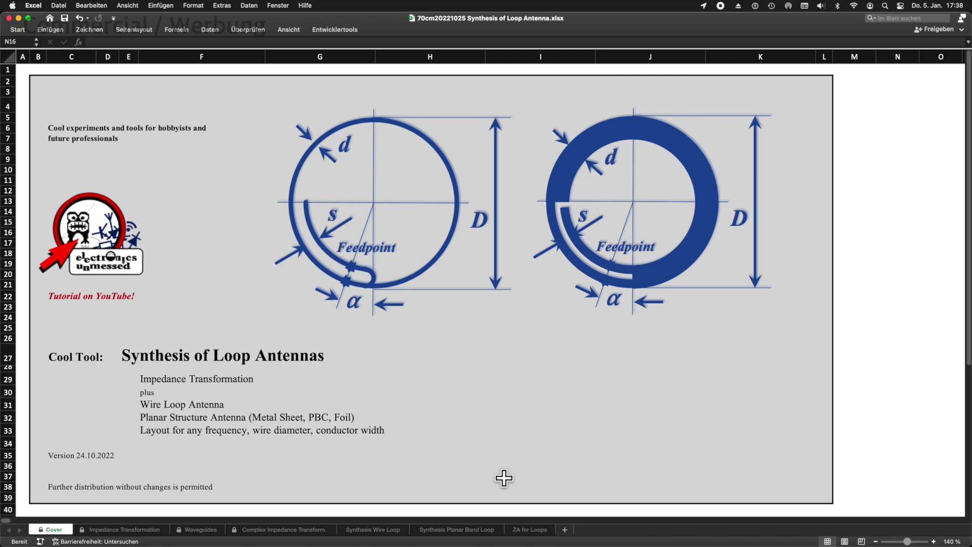
Step: On the Synthesis Wire Loop sheet, enter 435, 2,8, 7 and 15 into cells H6–H9
left_click(373, 530)
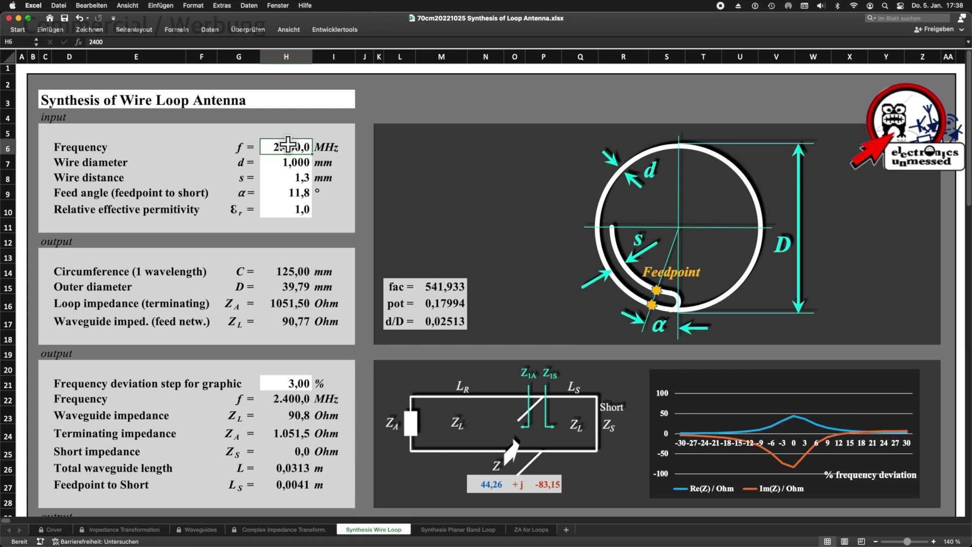
type("435")
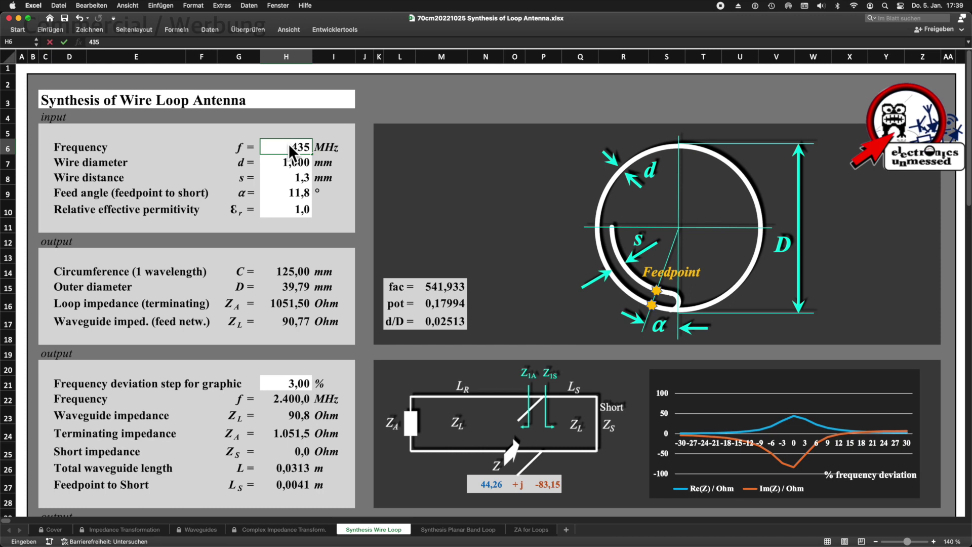
key("Return")
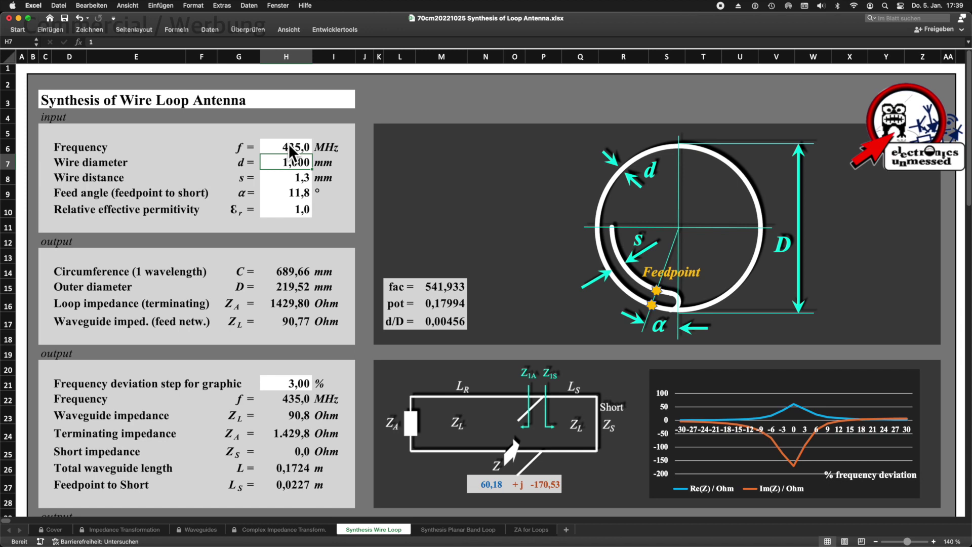
type("2,8")
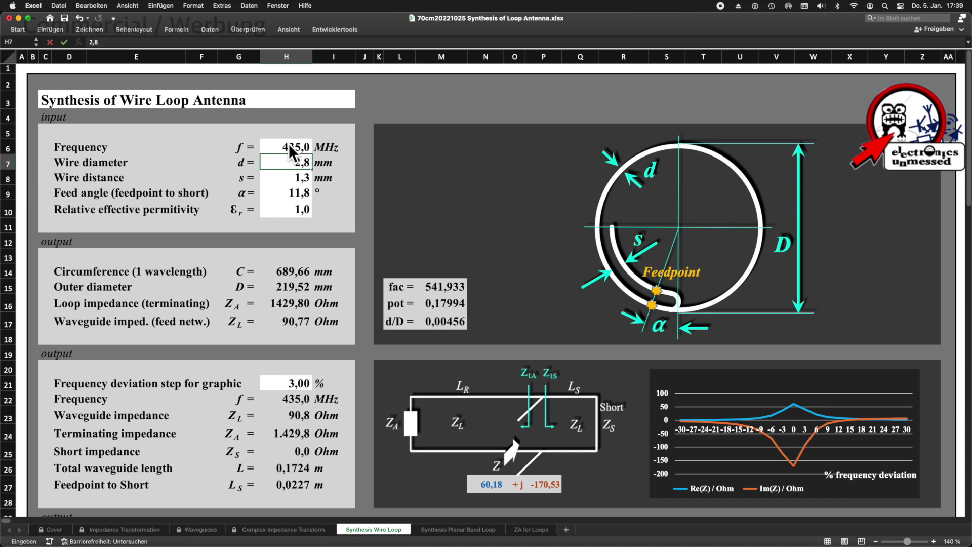
key("Return")
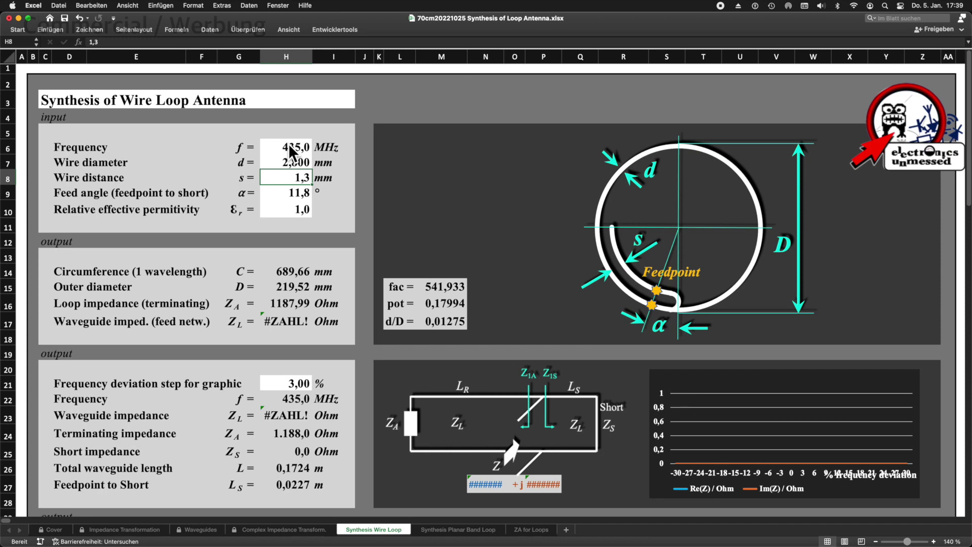
type("7")
key("Return")
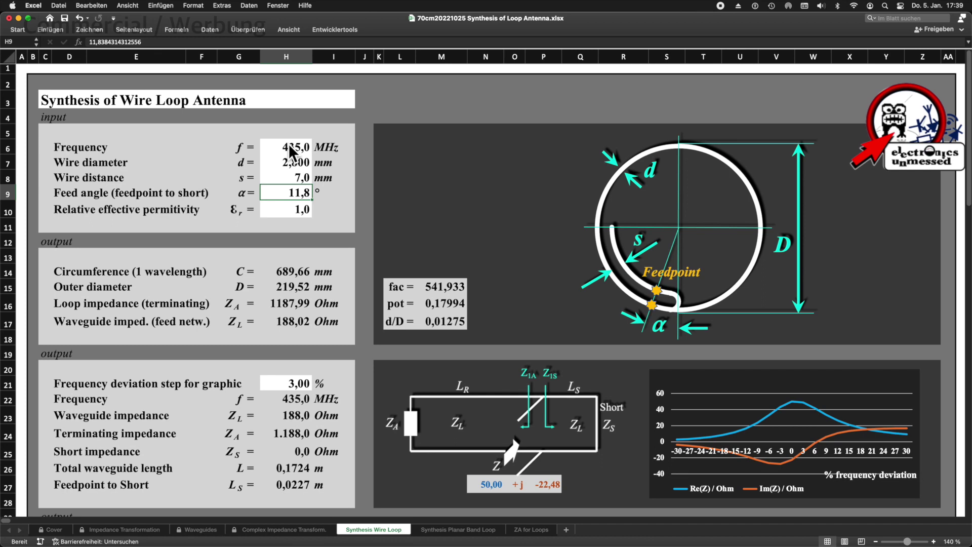
type("15")
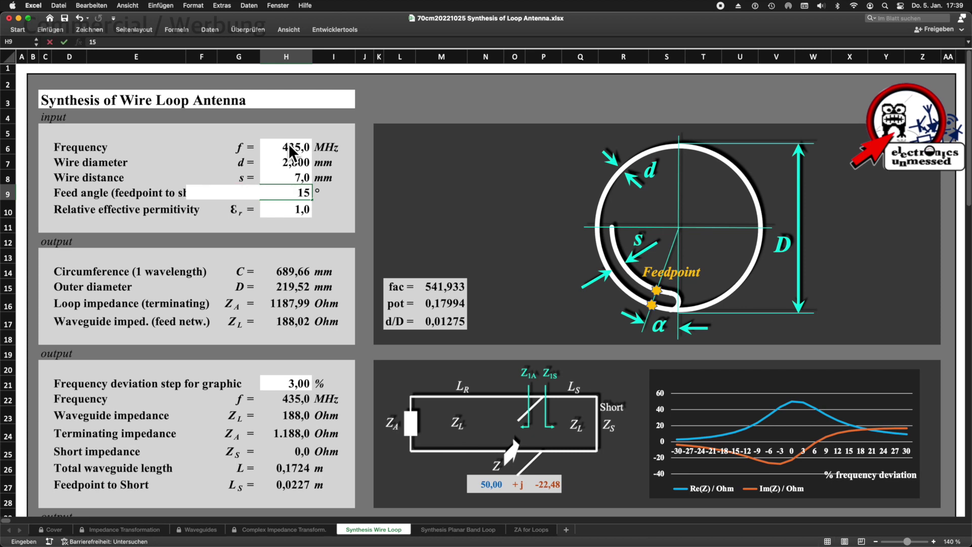
key("Return")
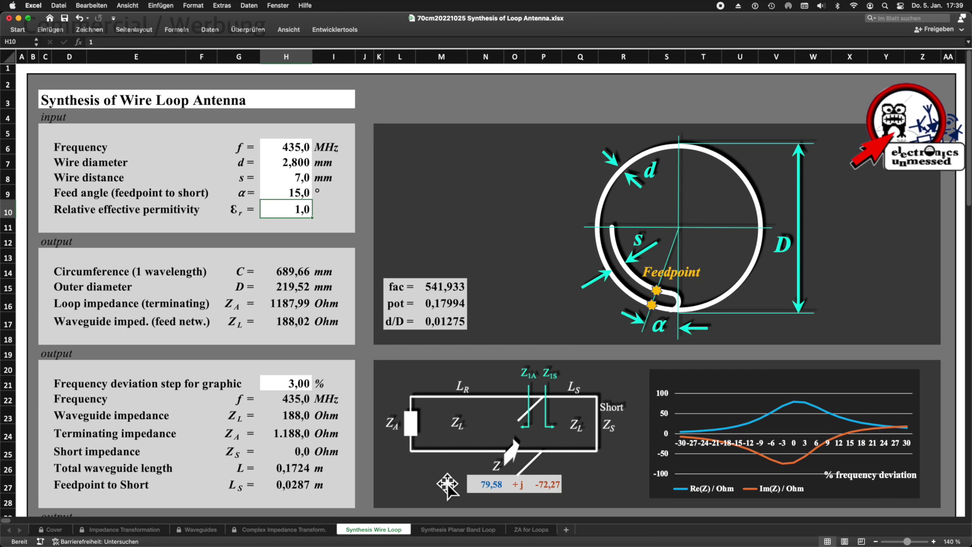
Step: Scroll down to the Solver Application section and select cost function cell H62
scroll(329, 474, "down", 2)
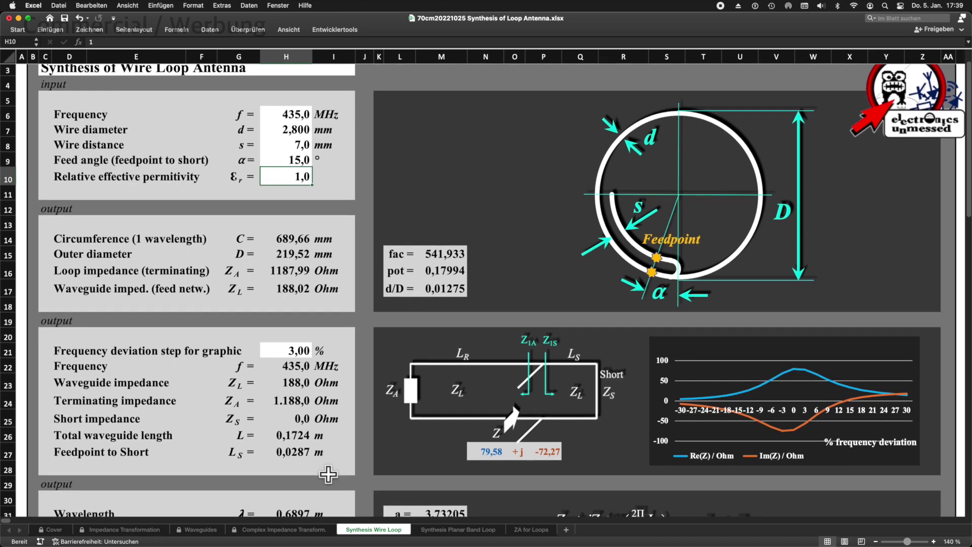
scroll(328, 474, "down", 12)
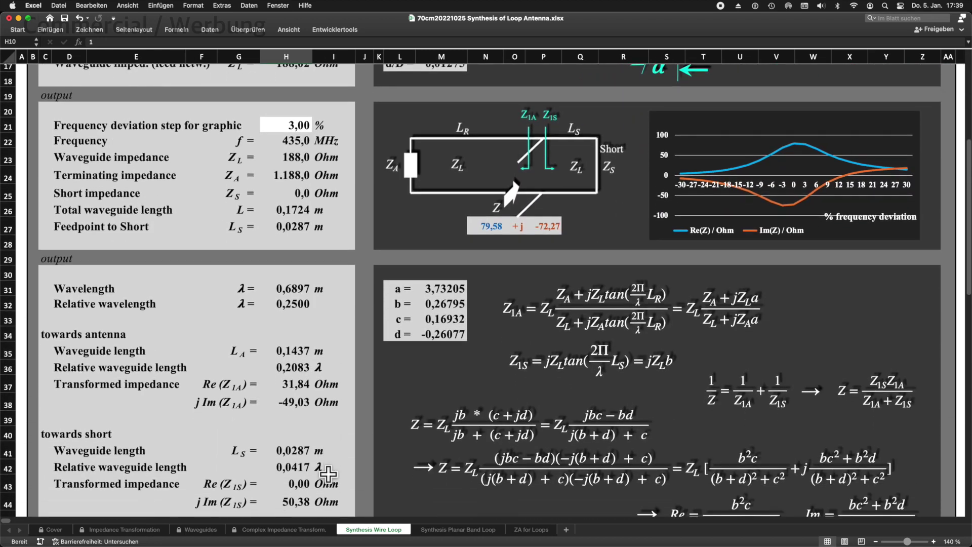
scroll(328, 474, "down", 13)
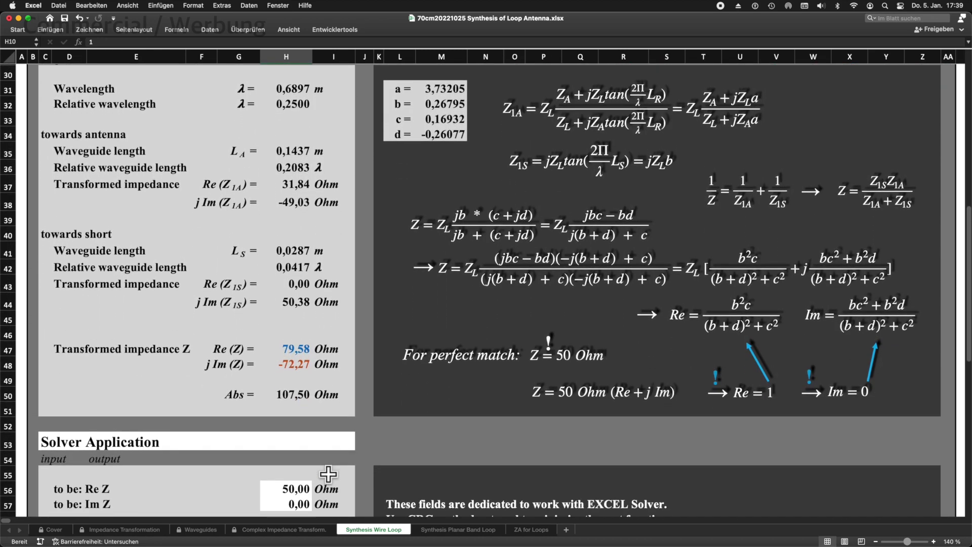
scroll(328, 475, "down", 8)
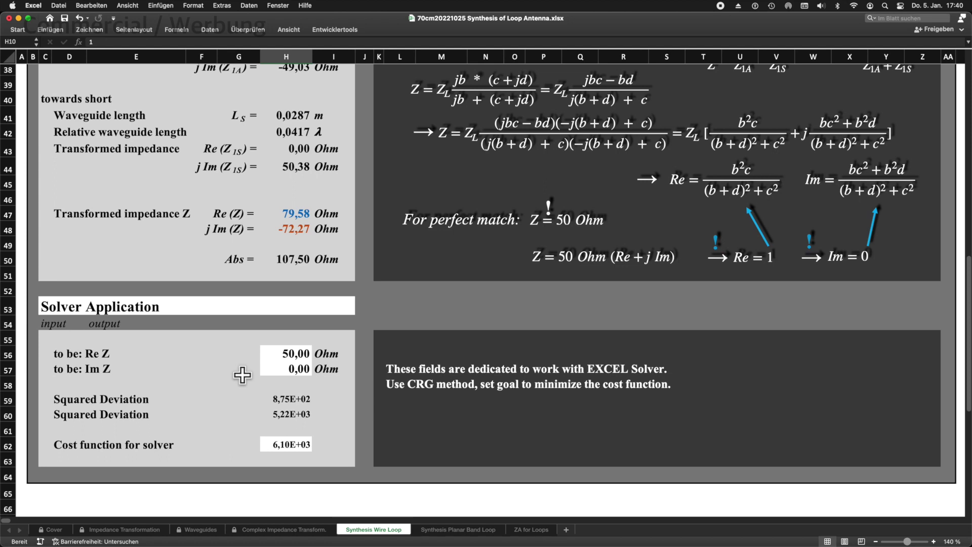
scroll(251, 425, "down", 1)
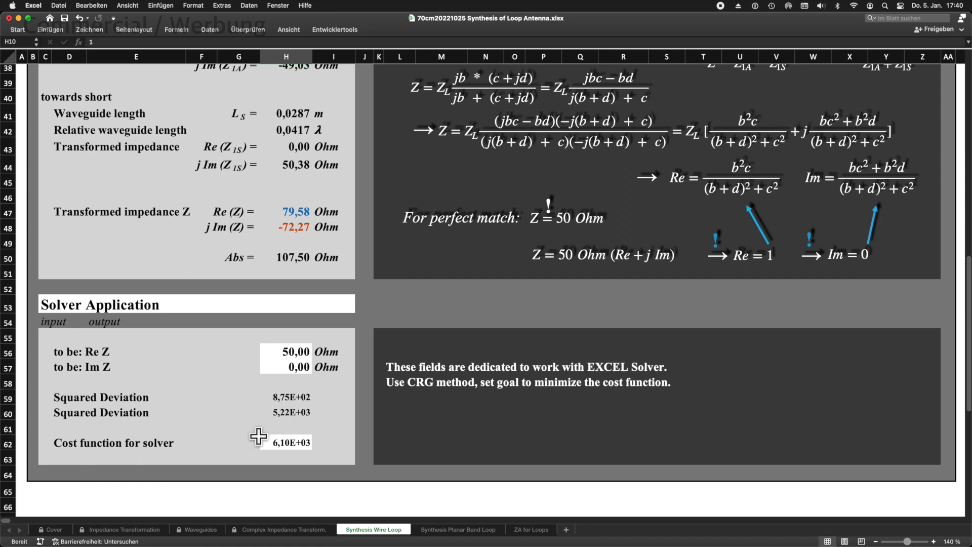
left_click(292, 442)
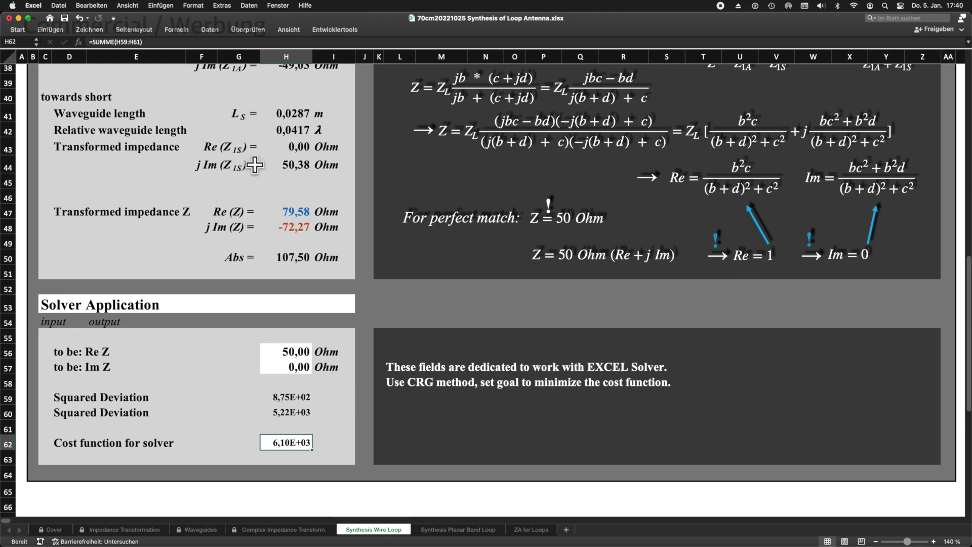
Step: Run Solver to minimise $H$62 by varying $H$8:$H$9 with GRG Nonlinear
left_click(222, 6)
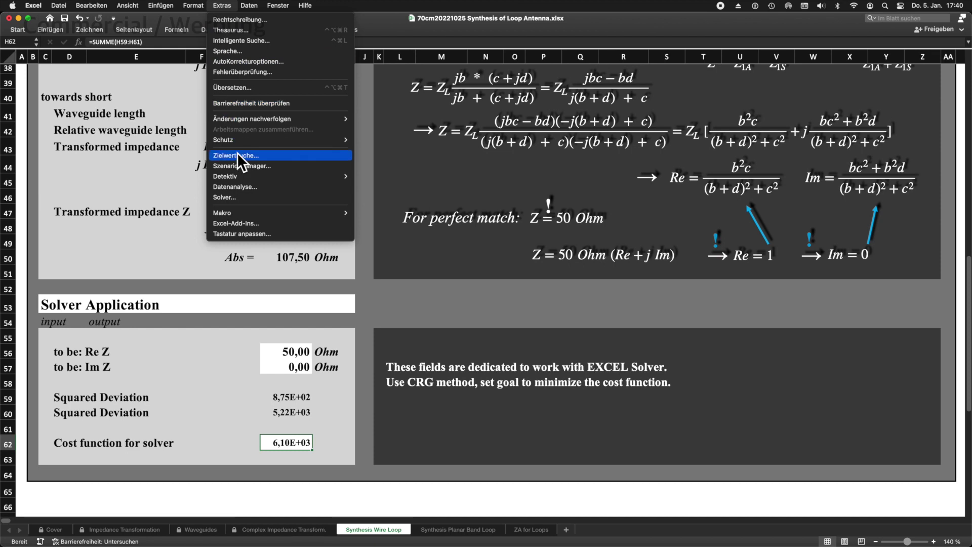
left_click(231, 197)
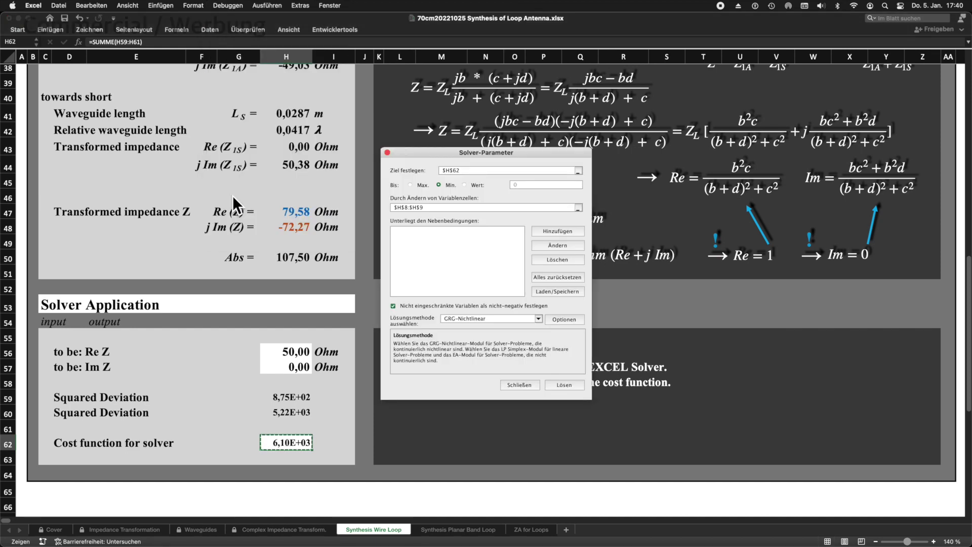
left_click(475, 172)
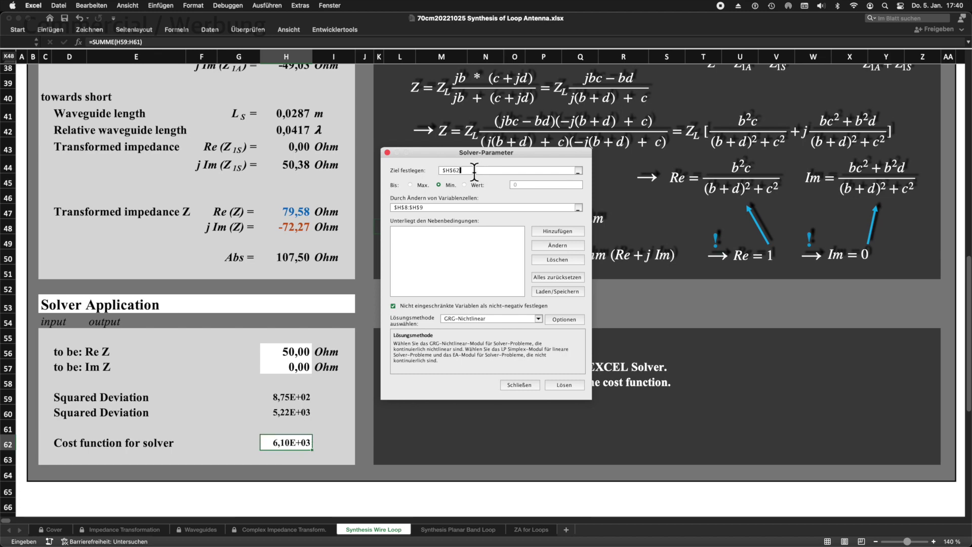
left_click(430, 208)
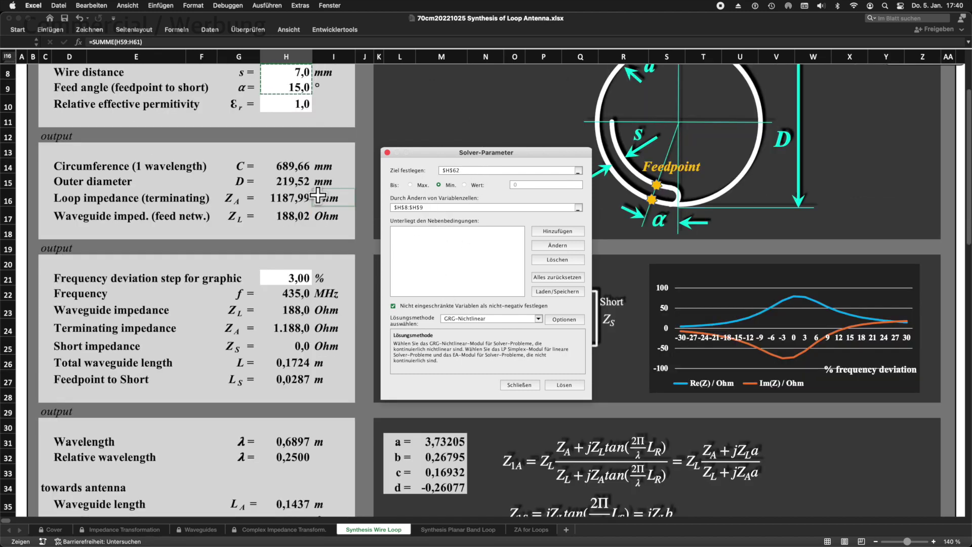
scroll(314, 182, "up", 3)
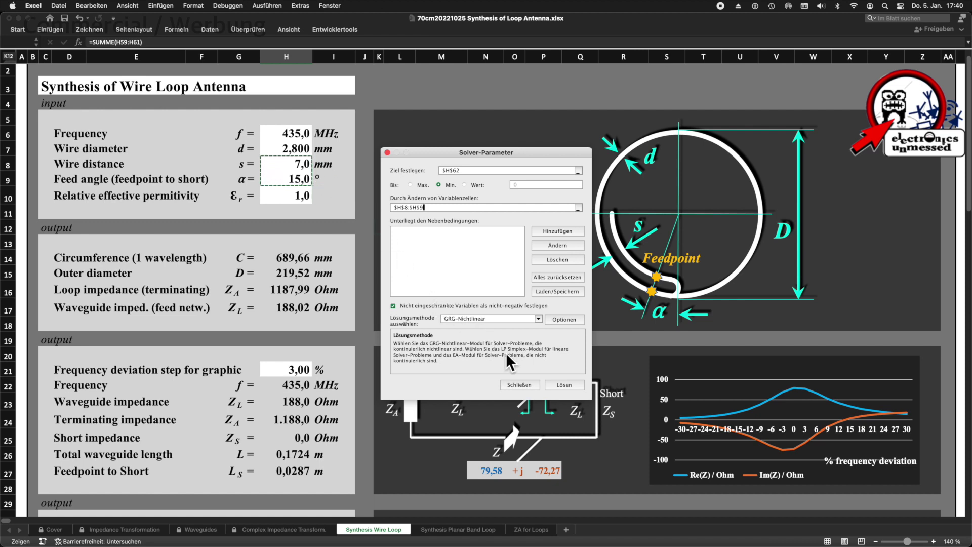
left_click(576, 383)
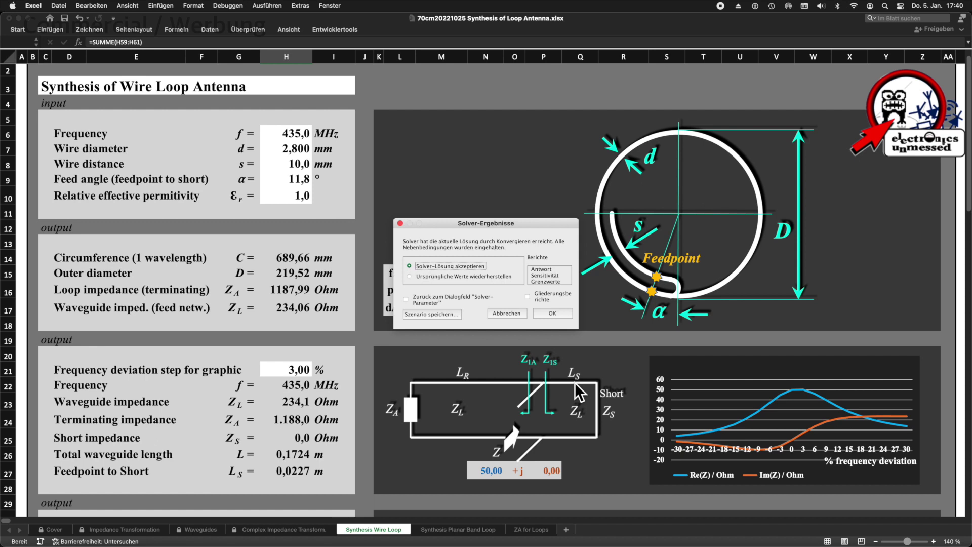
Step: Accept the Solver solution of 10,0 mm wire distance and 11,8° feed angle
left_click(558, 311)
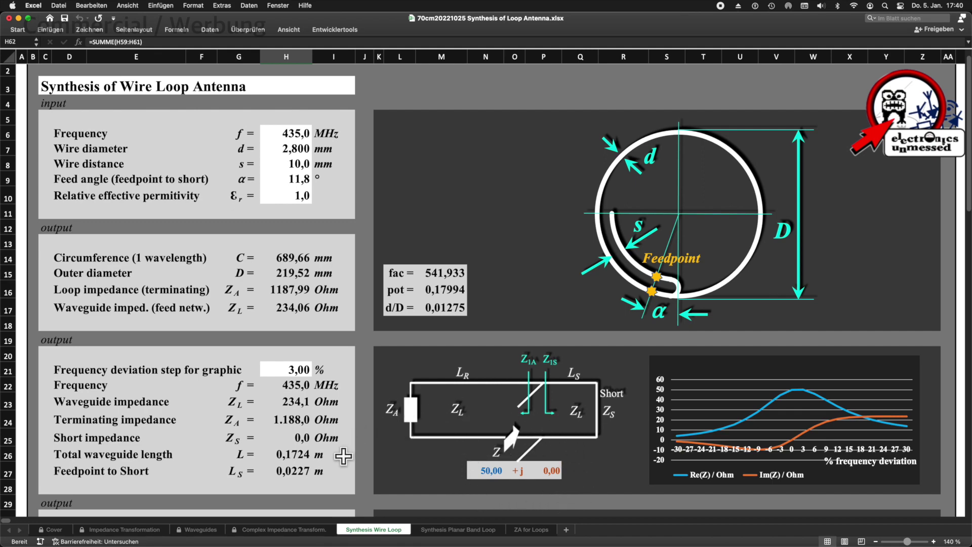
scroll(344, 457, "down", 1)
scroll(345, 458, "down", 10)
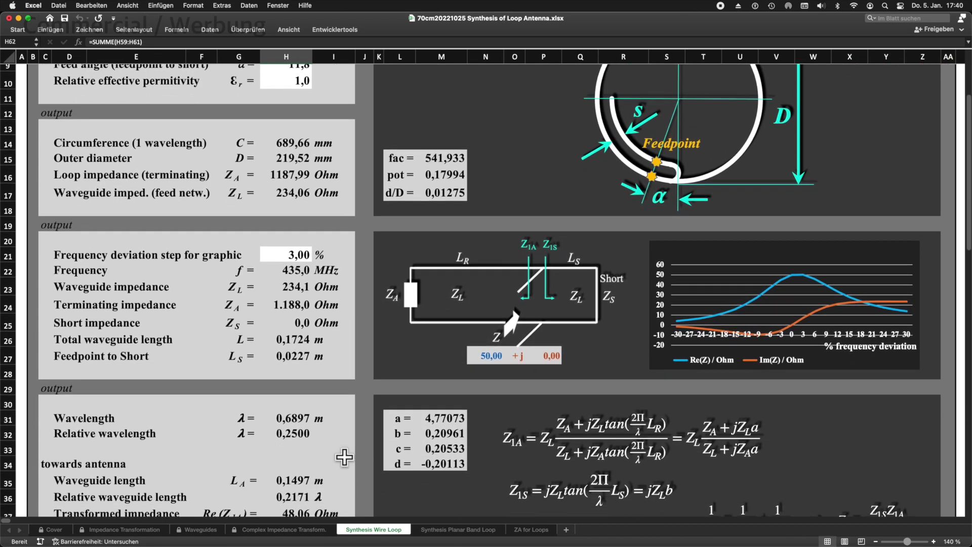
scroll(344, 457, "down", 12)
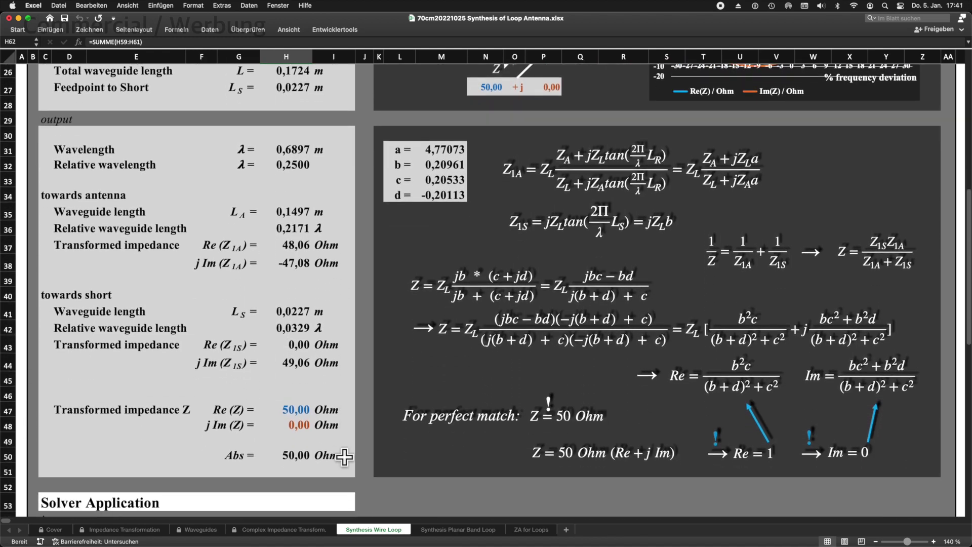
scroll(345, 457, "down", 4)
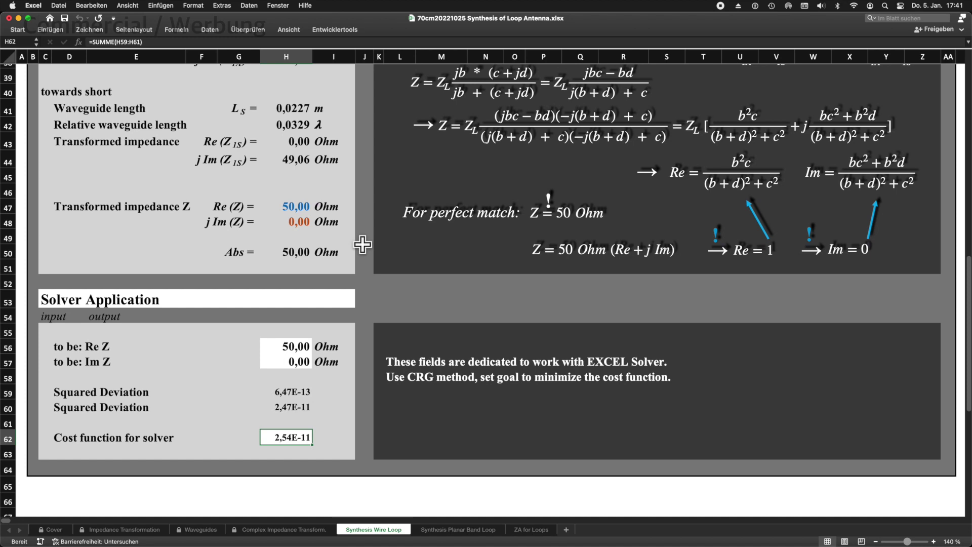
scroll(362, 245, "up", 11)
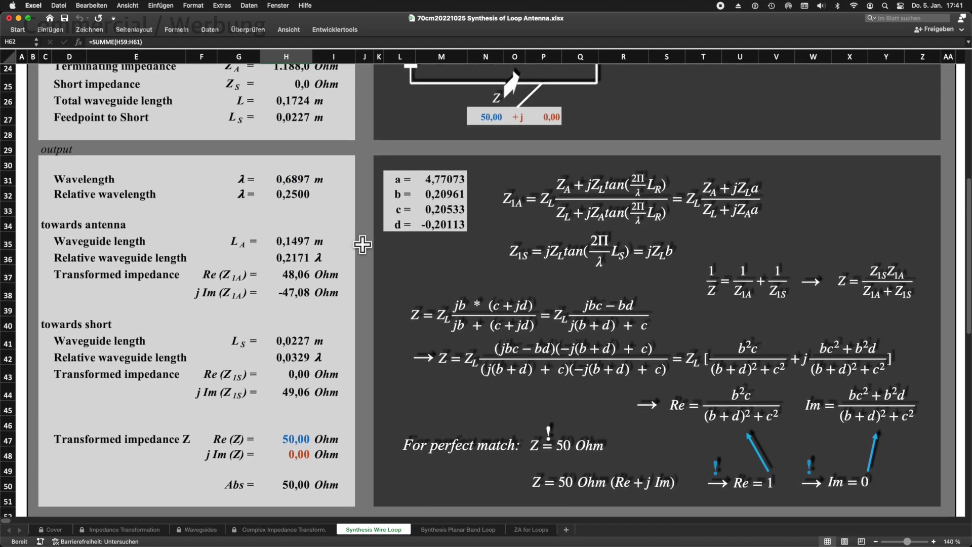
scroll(363, 245, "up", 12)
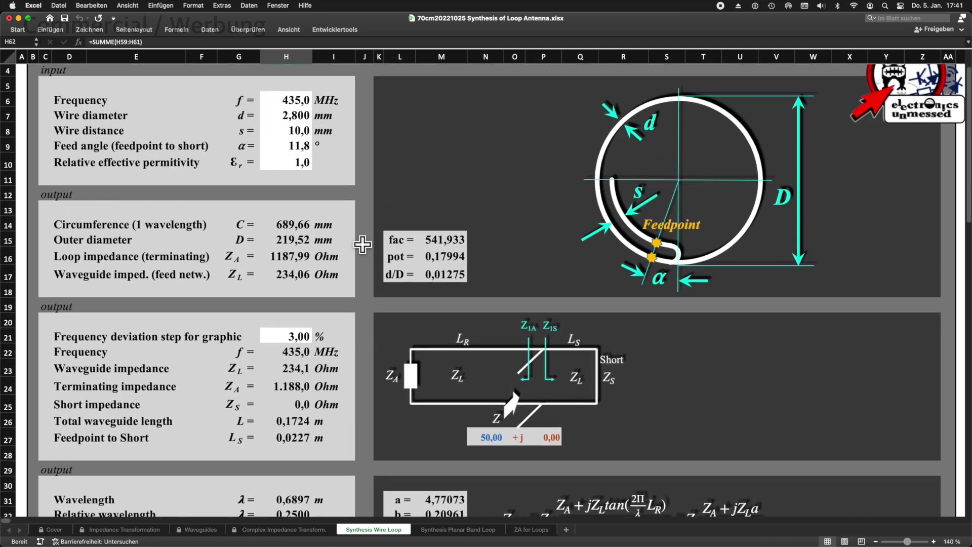
scroll(363, 244, "up", 3)
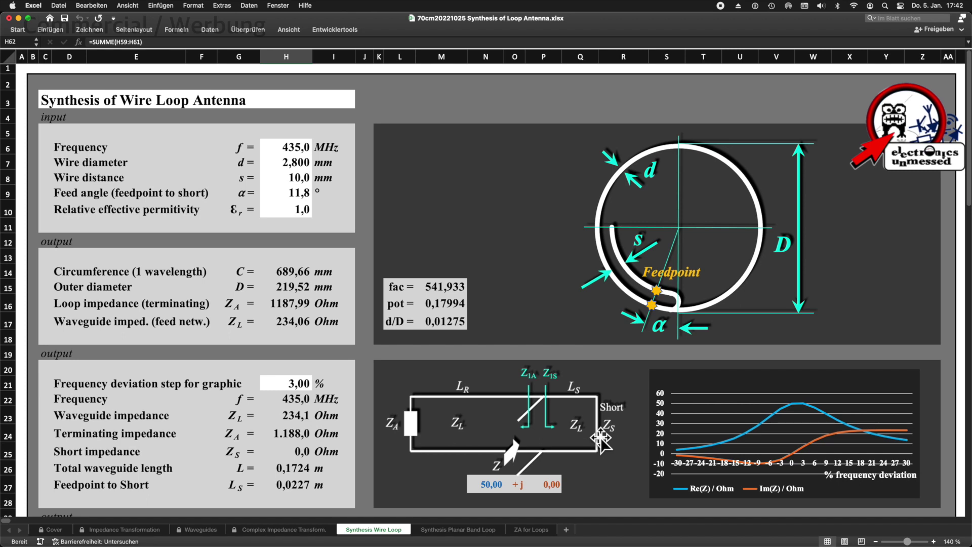
Step: Enter 0,23 as the frequency deviation step in cell H21
left_click(291, 380)
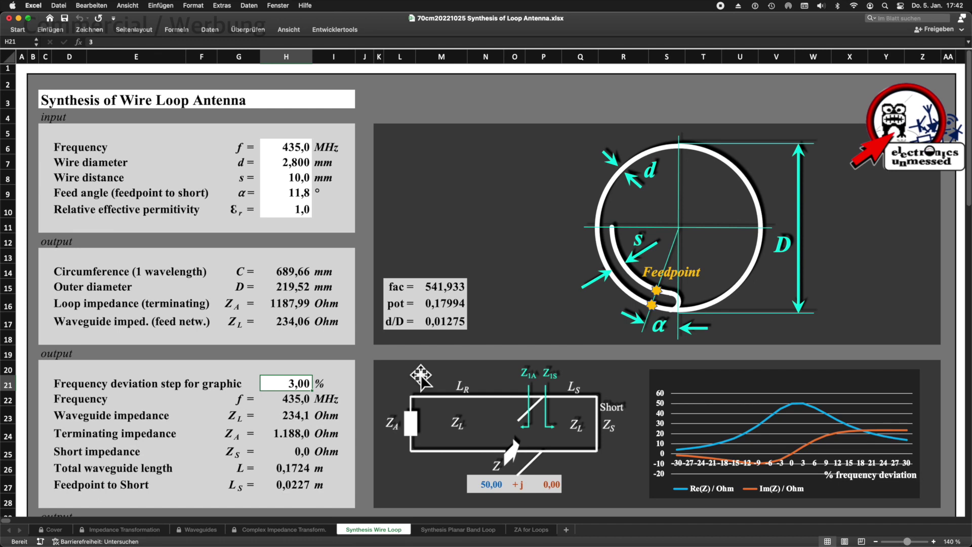
type("0,2")
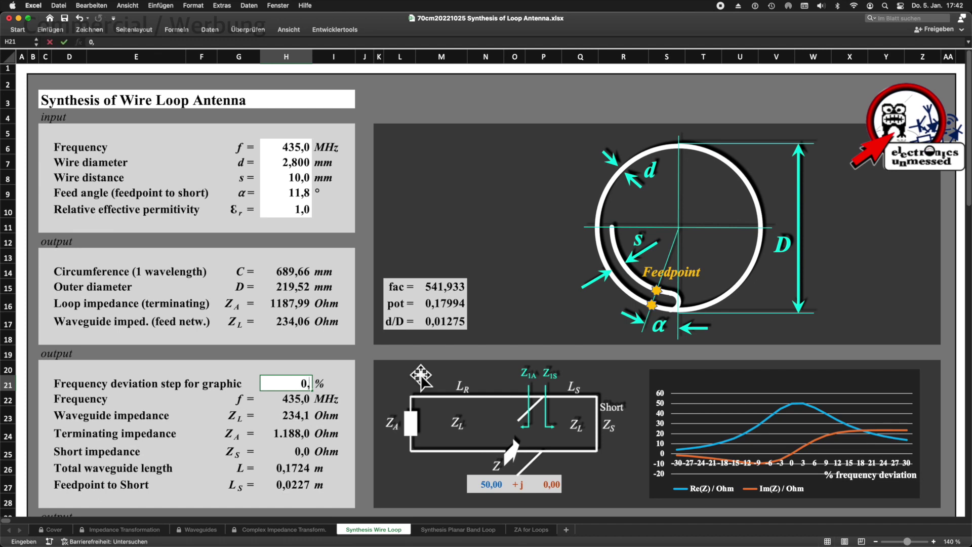
type("3")
key("Return")
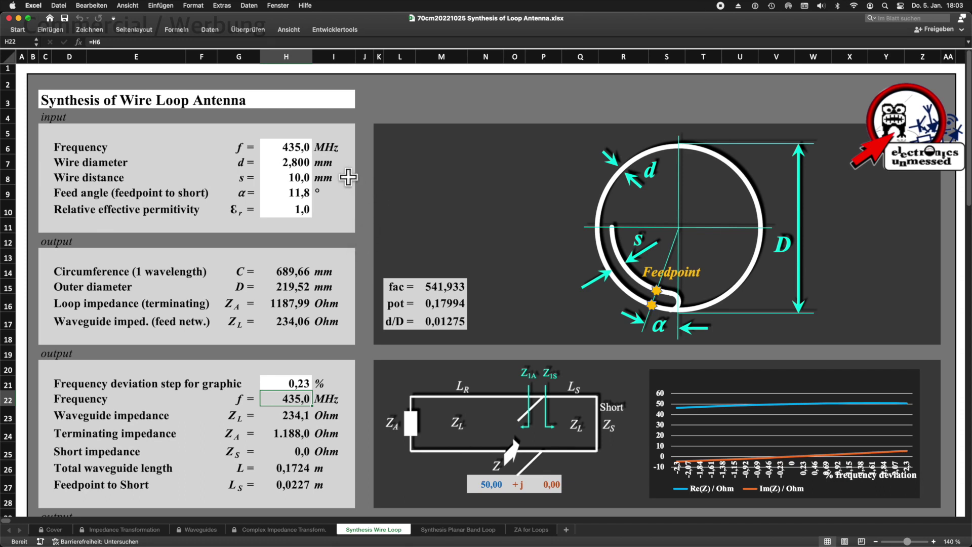
Step: Change the wire distance in cell H8 to 11 mm
left_click(291, 177)
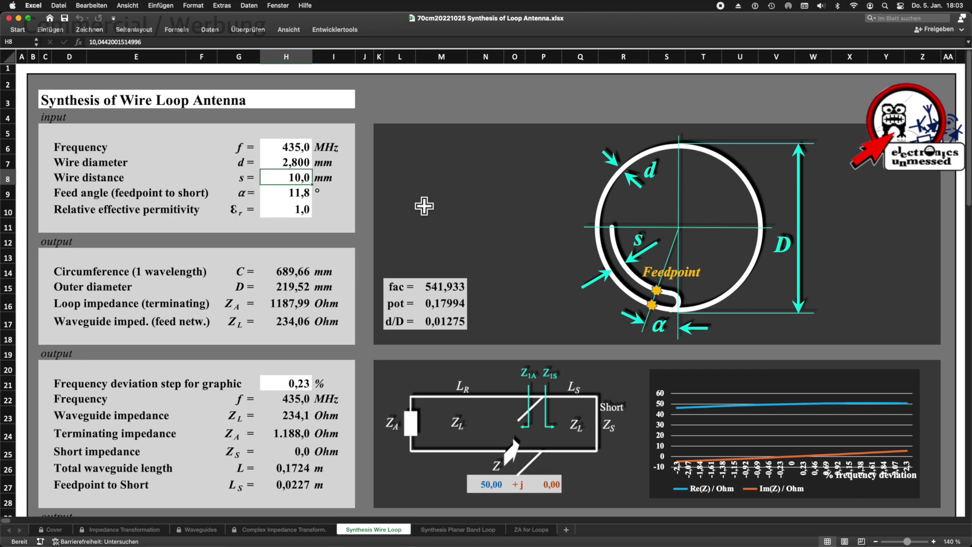
type("11")
key("Return")
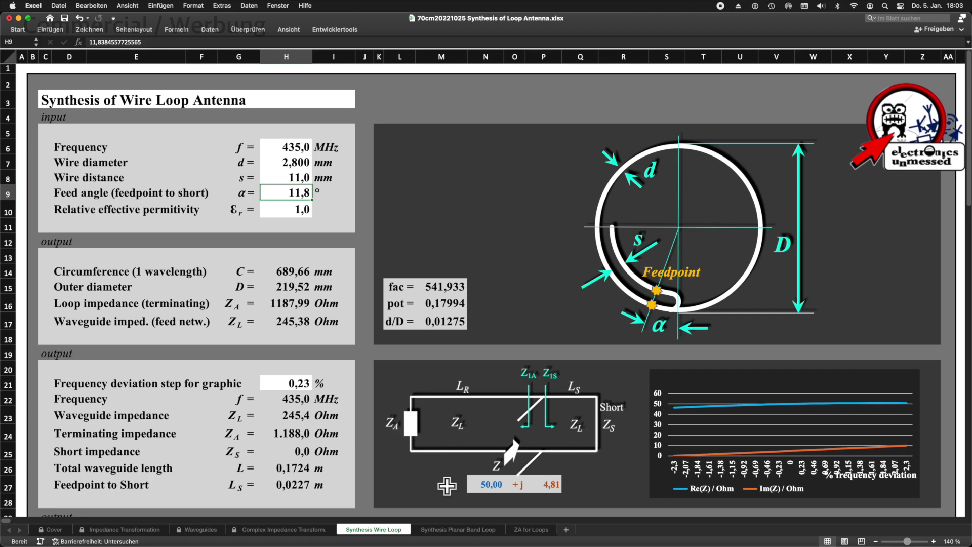
Step: Scroll down and back up through the recalculated Synthesis Wire Loop sheet
scroll(311, 476, "down", 1)
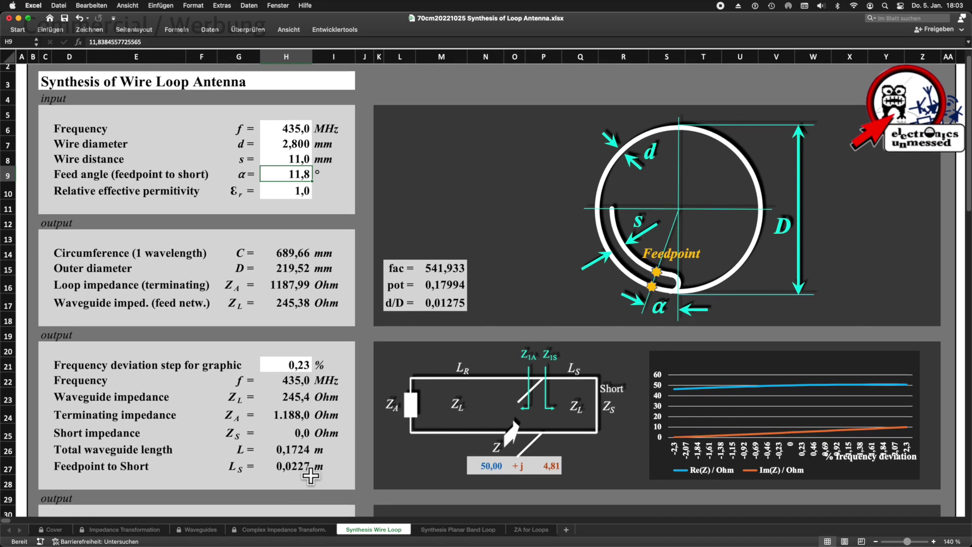
scroll(311, 476, "down", 10)
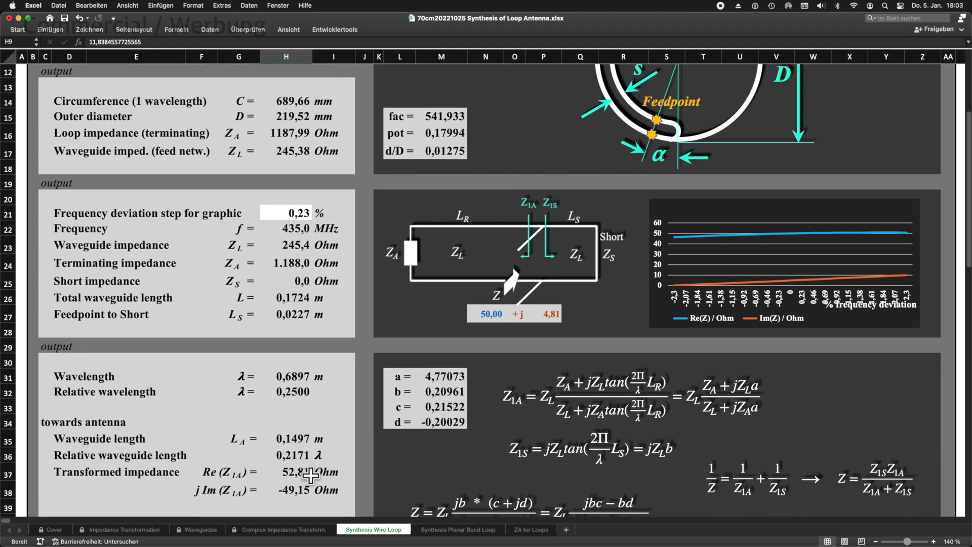
scroll(311, 476, "down", 8)
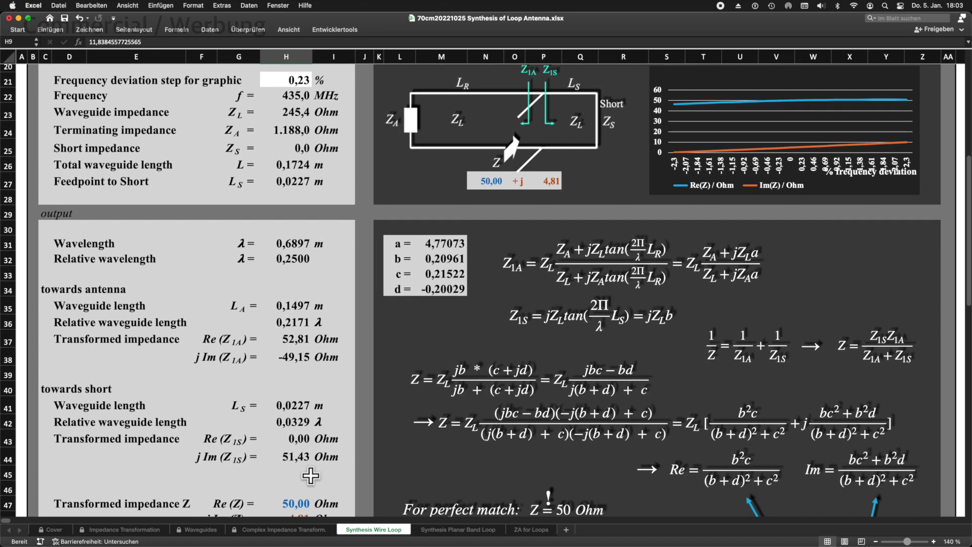
scroll(311, 476, "down", 7)
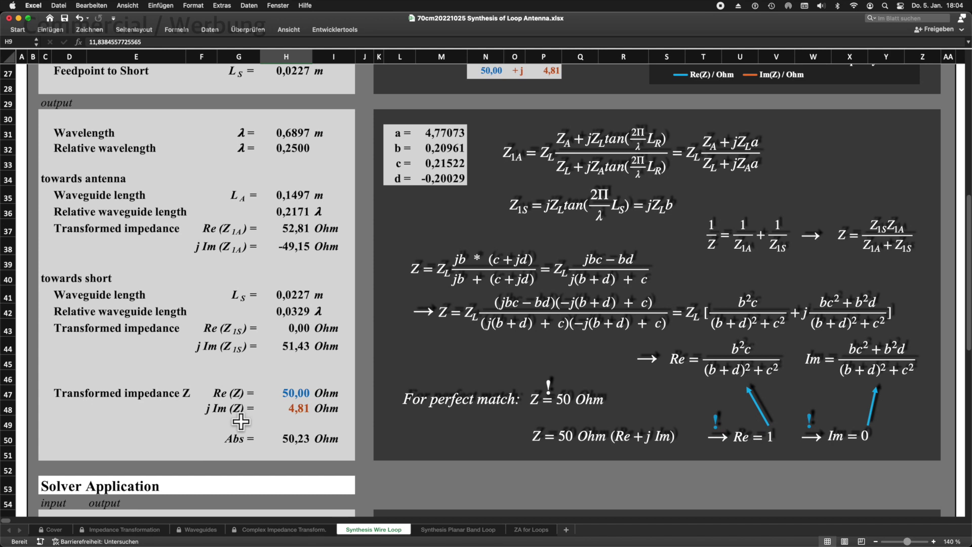
scroll(243, 422, "up", 8)
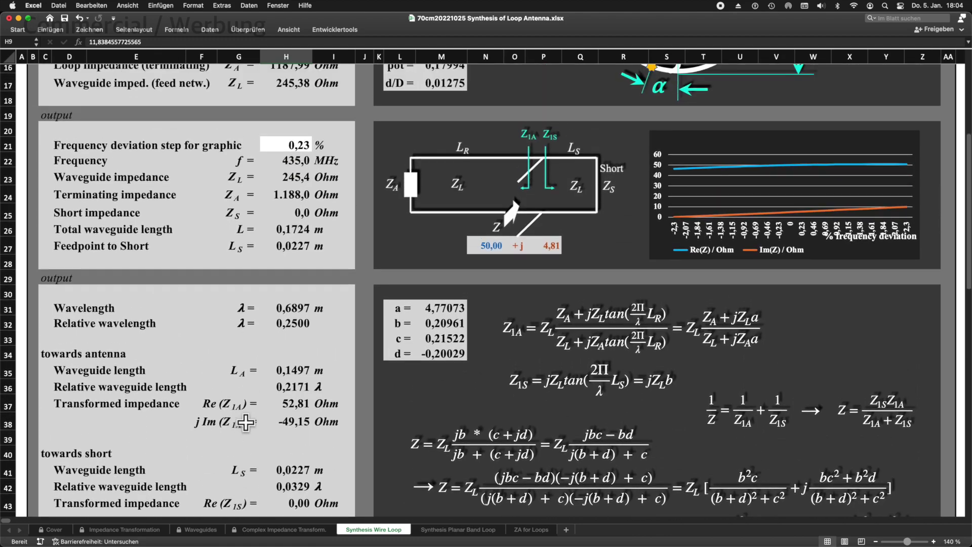
scroll(245, 422, "up", 6)
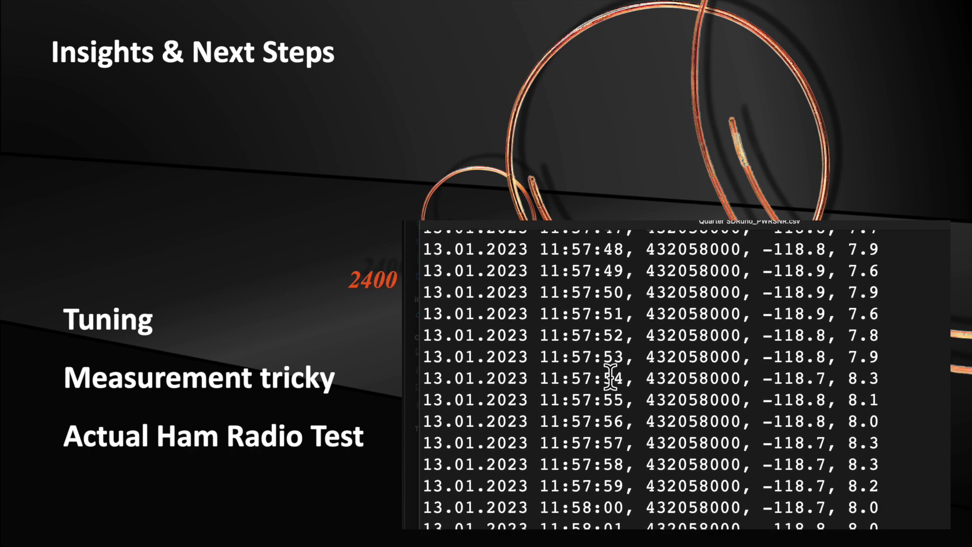
scroll(610, 377, "down", 20)
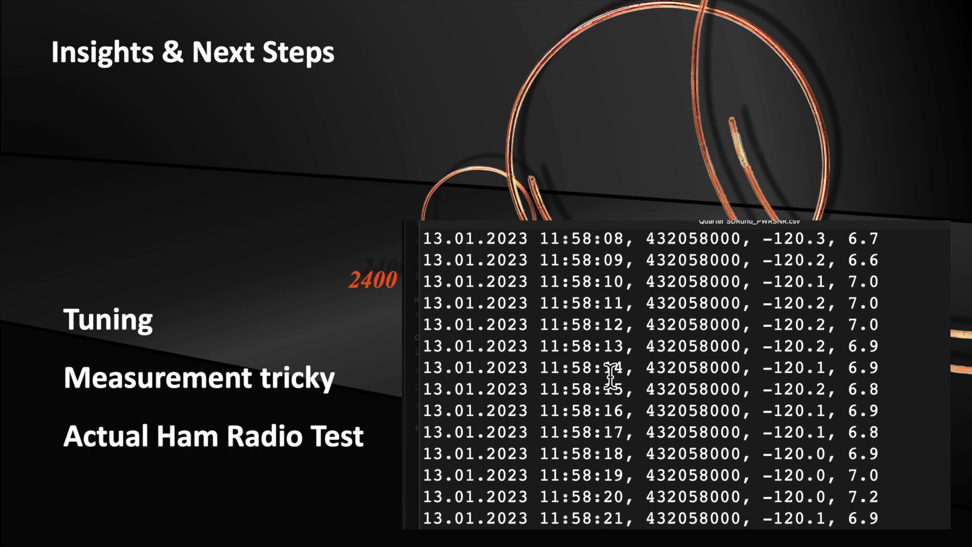